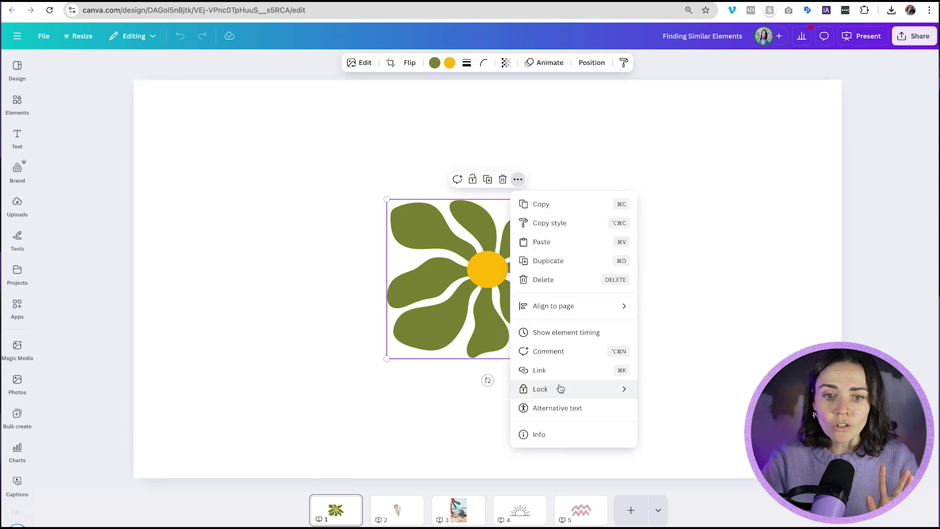
Show more graphics like the green abstract flower and add the ochre flower with the pale pink centre to page 1.
{"action": "left_click", "coordinate": [557, 436]}
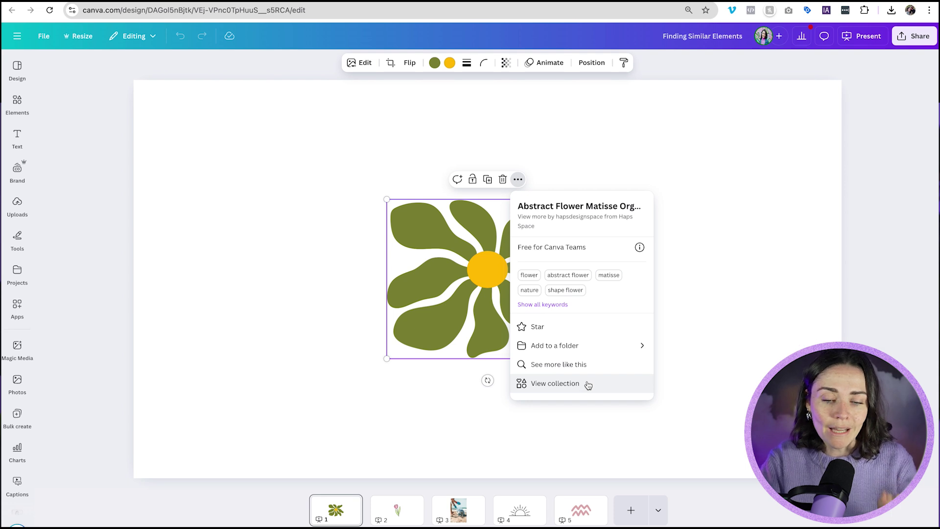
{"action": "left_click", "coordinate": [598, 367]}
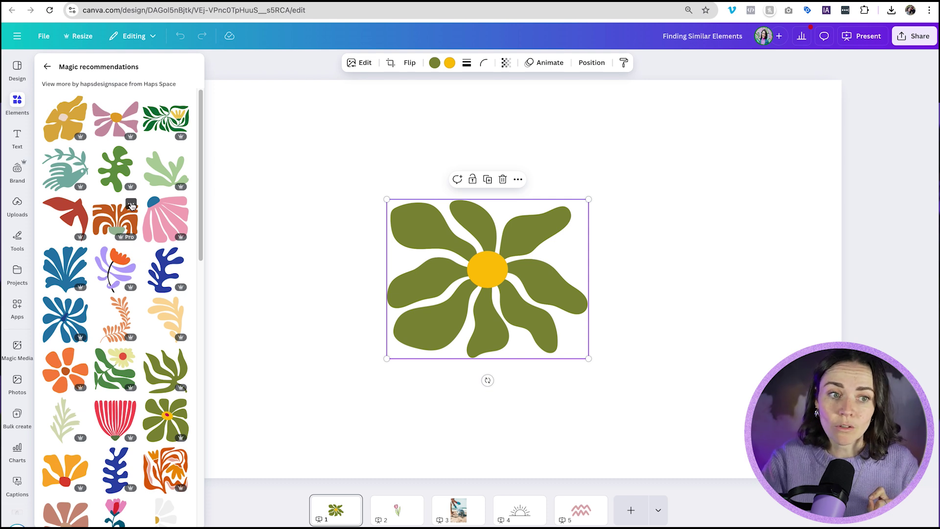
{"action": "left_click", "coordinate": [65, 117]}
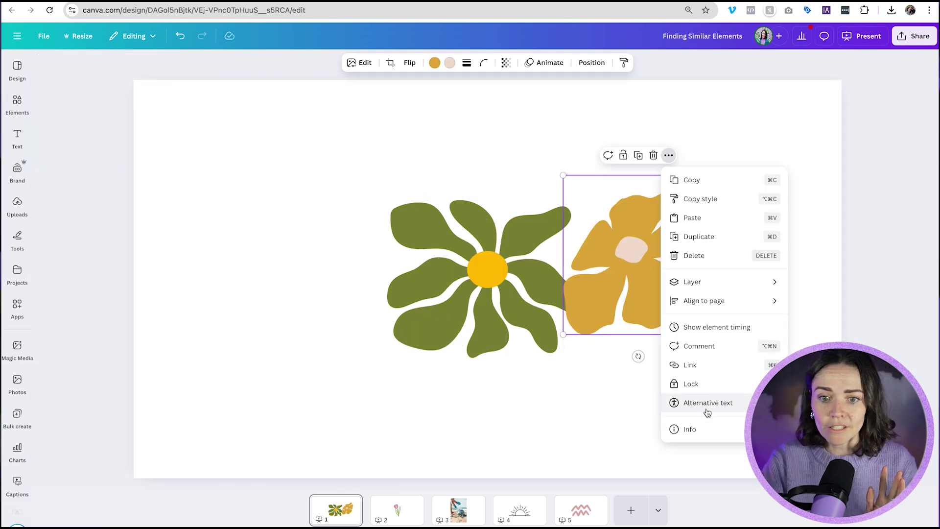
Show more graphics like the ochre flower and move the green flower left so the two do not overlap.
{"action": "left_click", "coordinate": [703, 430]}
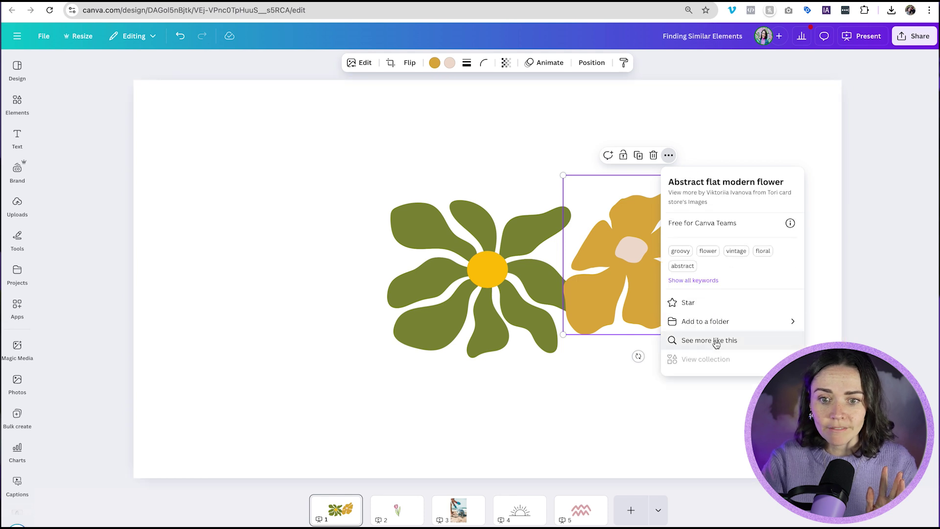
{"action": "left_click", "coordinate": [715, 340]}
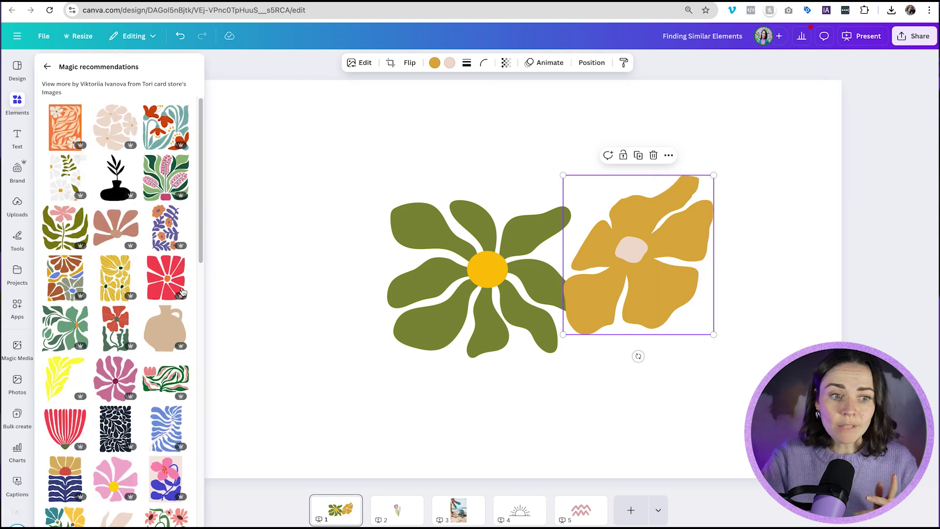
{"action": "left_click", "coordinate": [207, 267]}
{"action": "left_click_drag", "start_coordinate": [441, 255], "coordinate": [392, 240]}
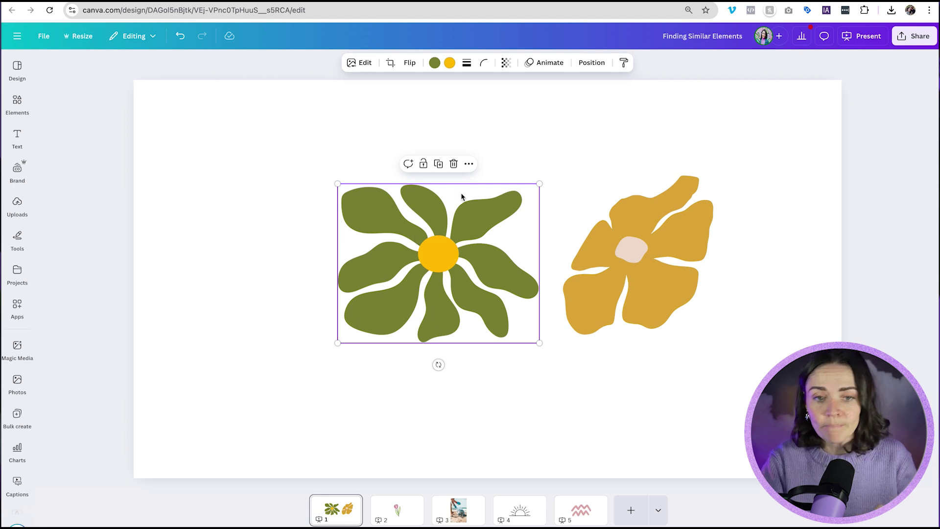
Copy the title "Abstract Flower Matisse Org…" from the green flower's information.
{"action": "left_click", "coordinate": [468, 163]}
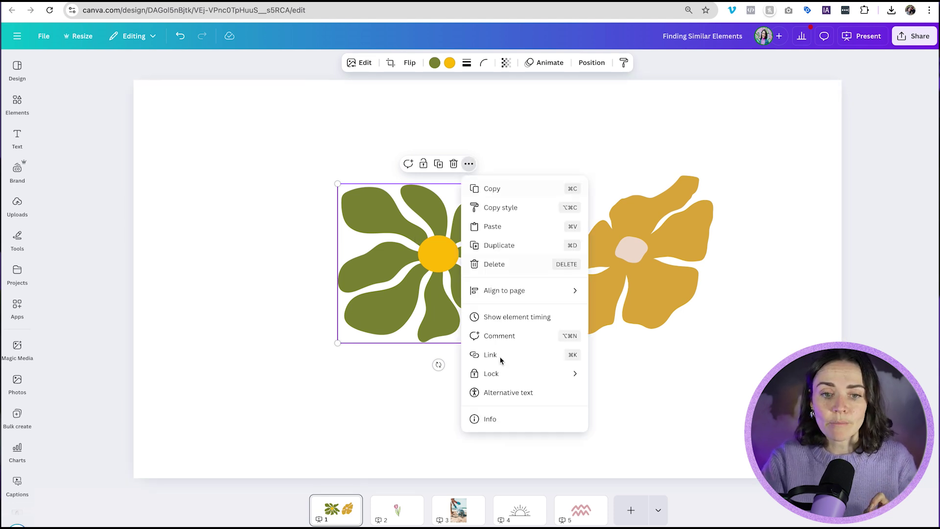
{"action": "left_click", "coordinate": [490, 419]}
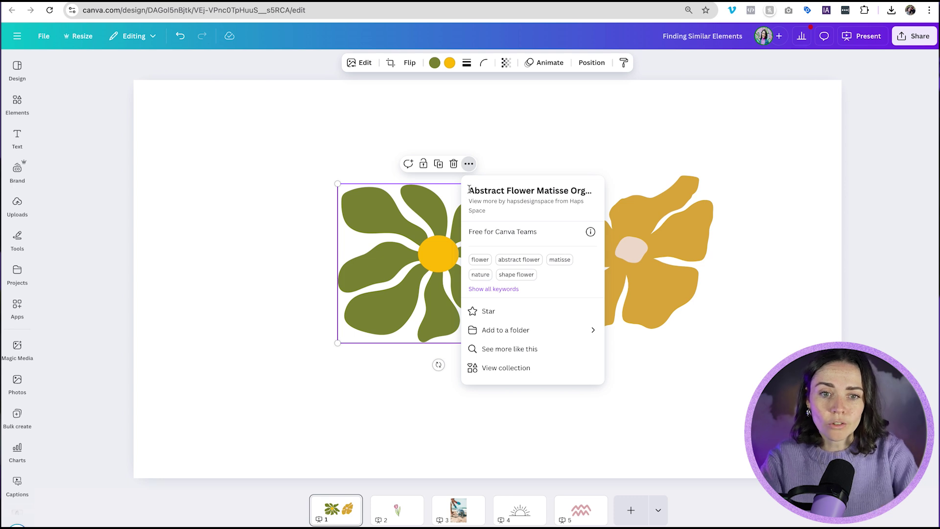
{"action": "left_click_drag", "start_coordinate": [468, 190], "coordinate": [585, 191]}
{"action": "key", "text": "ctrl+c"}
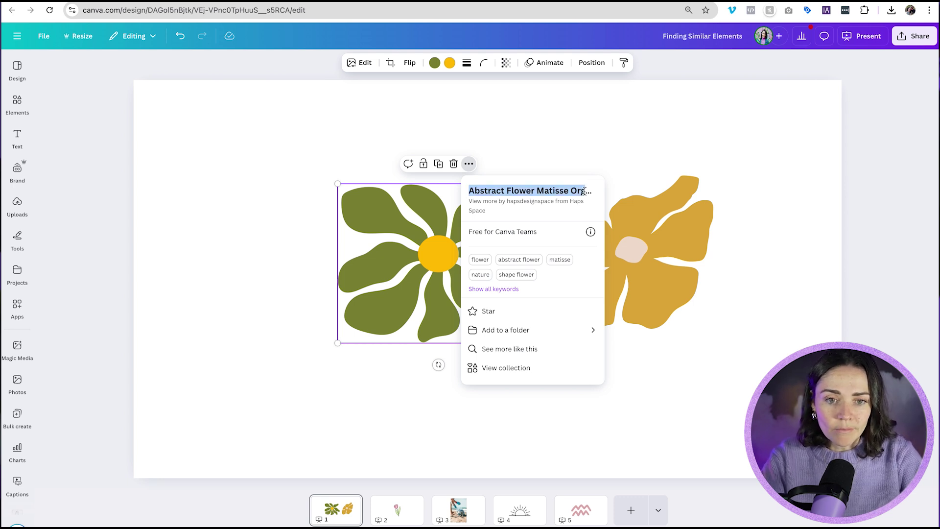
Search the elements library for "Abstract Flower Matisse Organic" and look through all matching graphics.
{"action": "left_click", "coordinate": [18, 108]}
{"action": "left_click", "coordinate": [47, 62]}
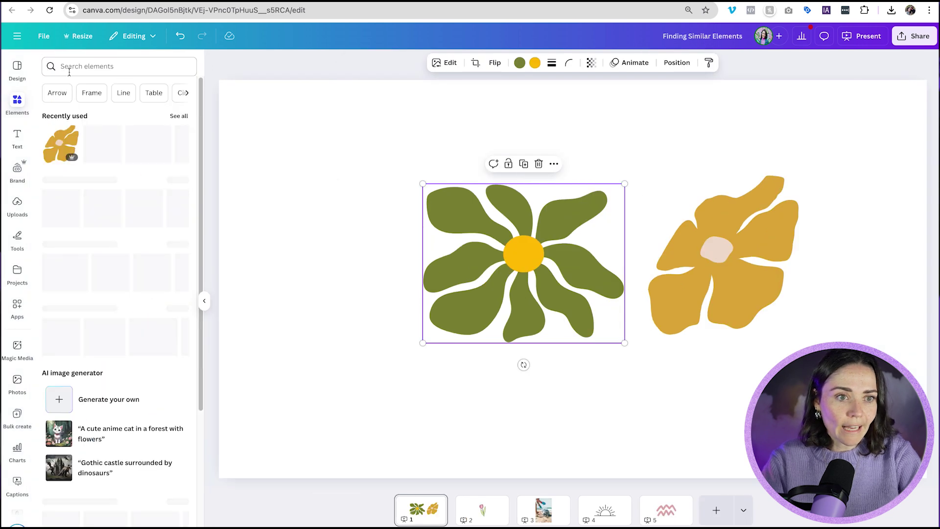
{"action": "left_click", "coordinate": [95, 67]}
{"action": "key", "text": "ctrl+v"}
{"action": "type", "text": "icanic"}
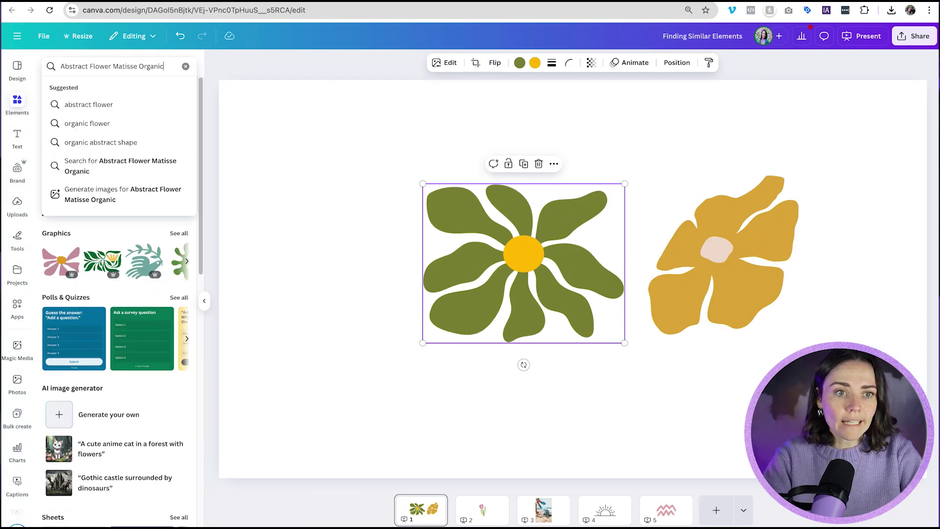
{"action": "key", "text": "Return"}
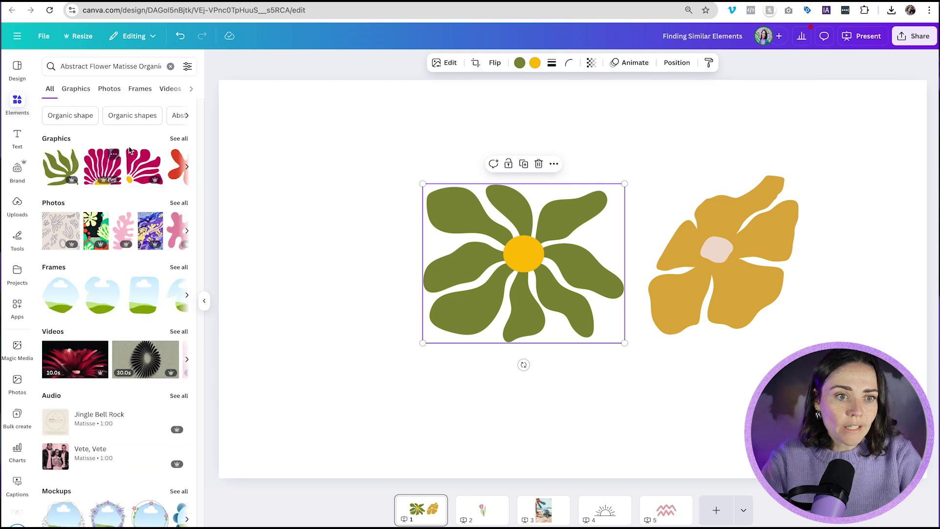
{"action": "left_click", "coordinate": [179, 139]}
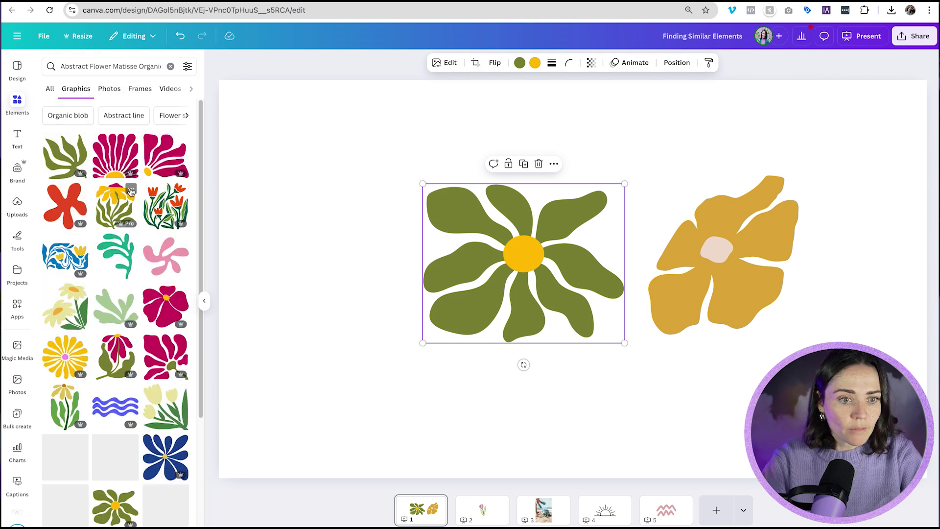
{"action": "scroll", "coordinate": [117, 398], "scroll_direction": "down", "scroll_amount": 2}
{"action": "mouse_move", "coordinate": [109, 418]}
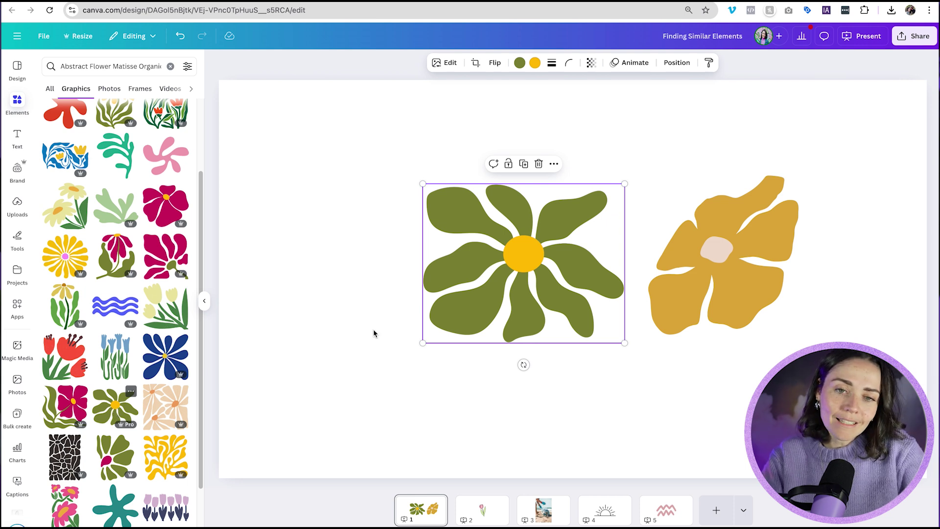
Find a folder by searching "brand" and add the green flower to the White Deer Brand elements folder.
{"action": "left_click", "coordinate": [554, 163]}
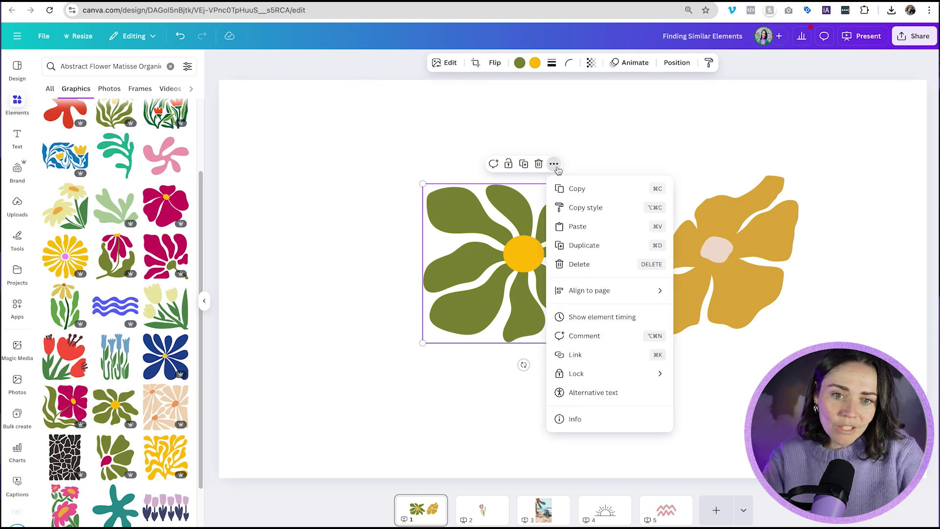
{"action": "left_click", "coordinate": [578, 420]}
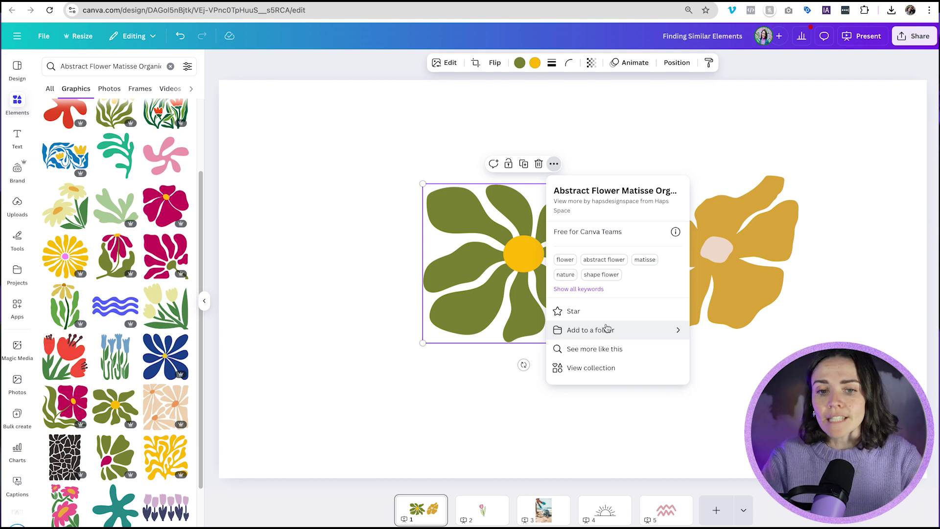
{"action": "left_click", "coordinate": [661, 331]}
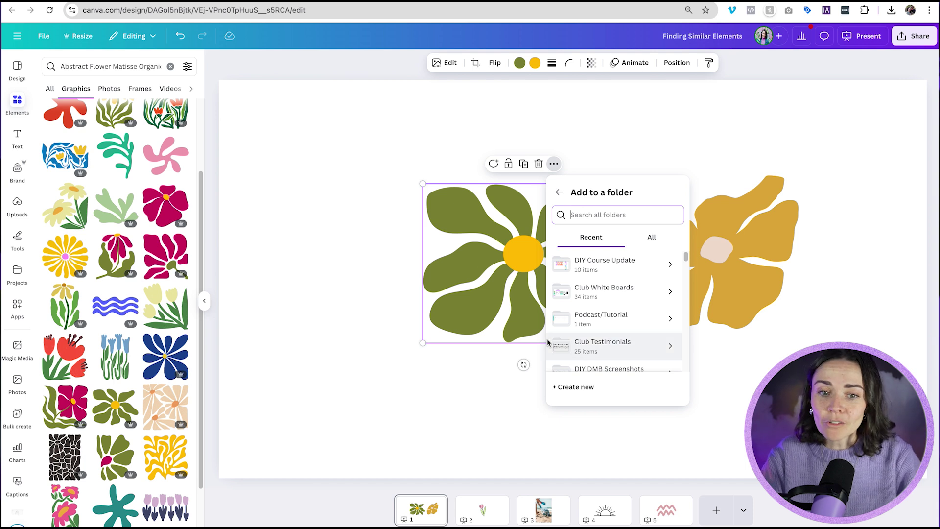
{"action": "type", "text": "brand"}
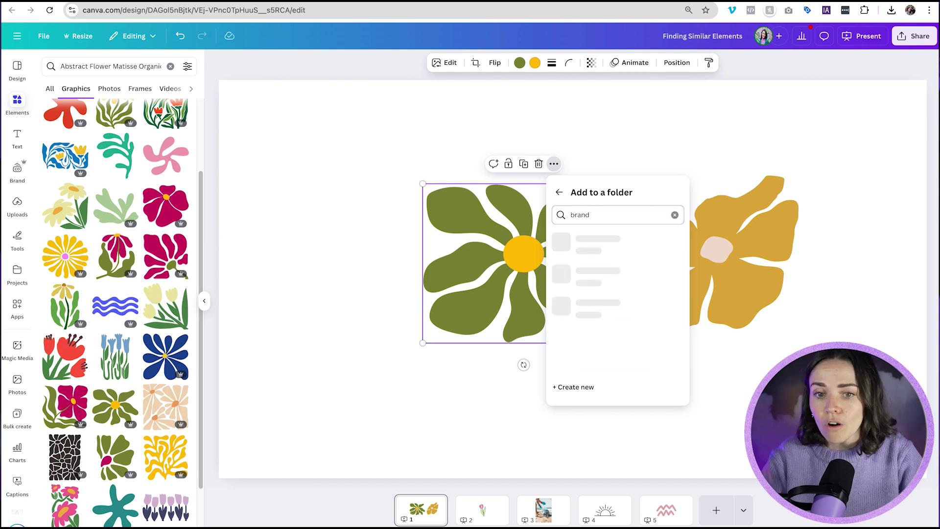
{"action": "left_click", "coordinate": [598, 243]}
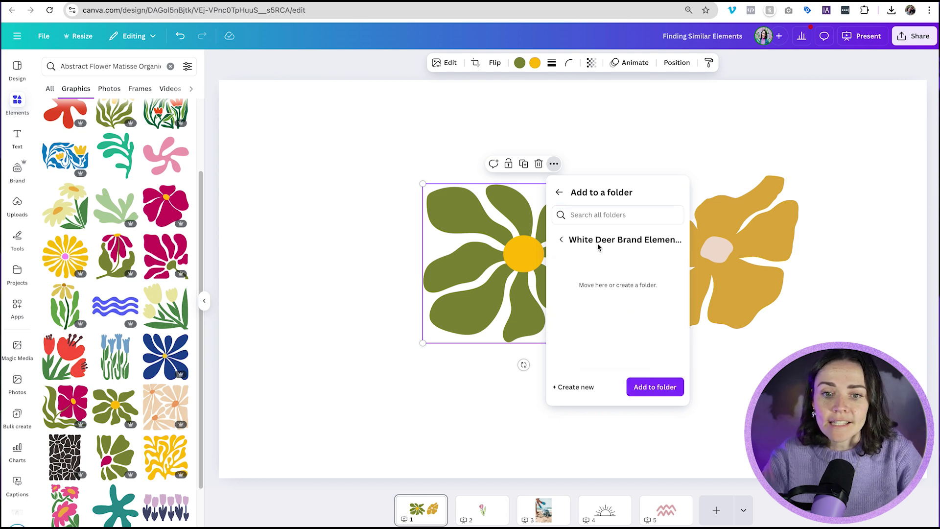
{"action": "left_click", "coordinate": [666, 384]}
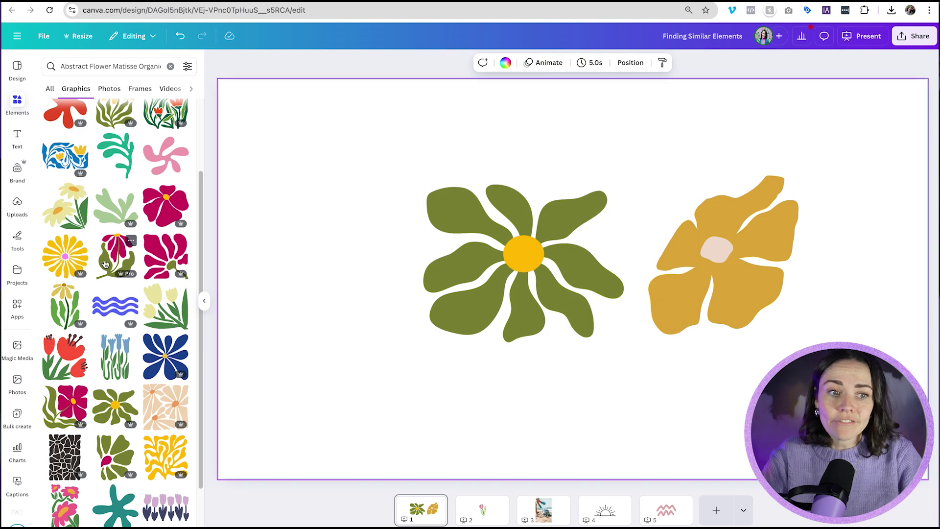
Open the collection that the green flower belongs to and look through its matching graphics.
{"action": "left_click", "coordinate": [131, 242]}
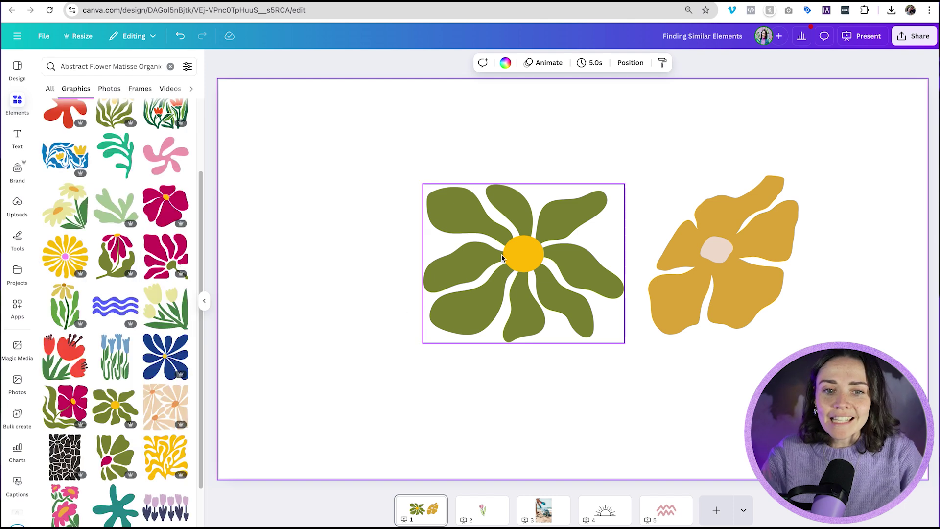
{"action": "left_click", "coordinate": [520, 260]}
{"action": "left_click", "coordinate": [694, 259]}
{"action": "left_click", "coordinate": [581, 257]}
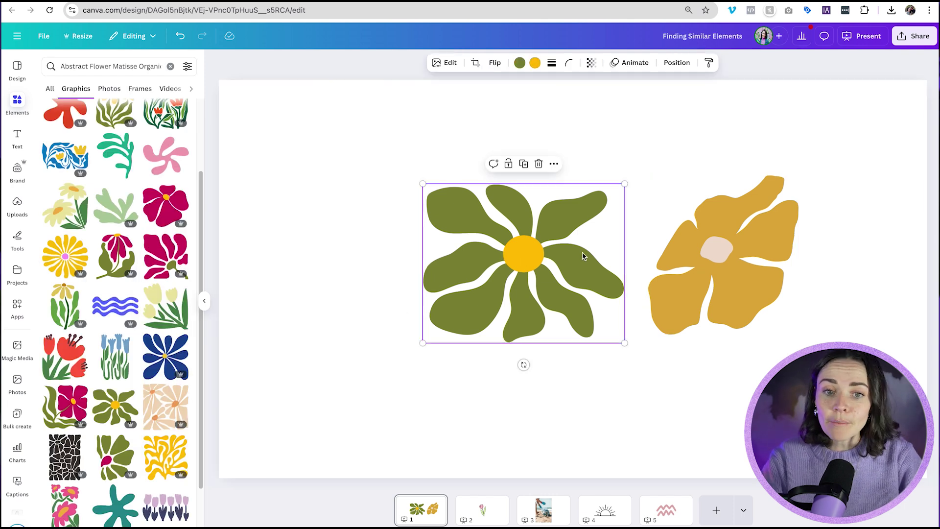
{"action": "left_click", "coordinate": [554, 164]}
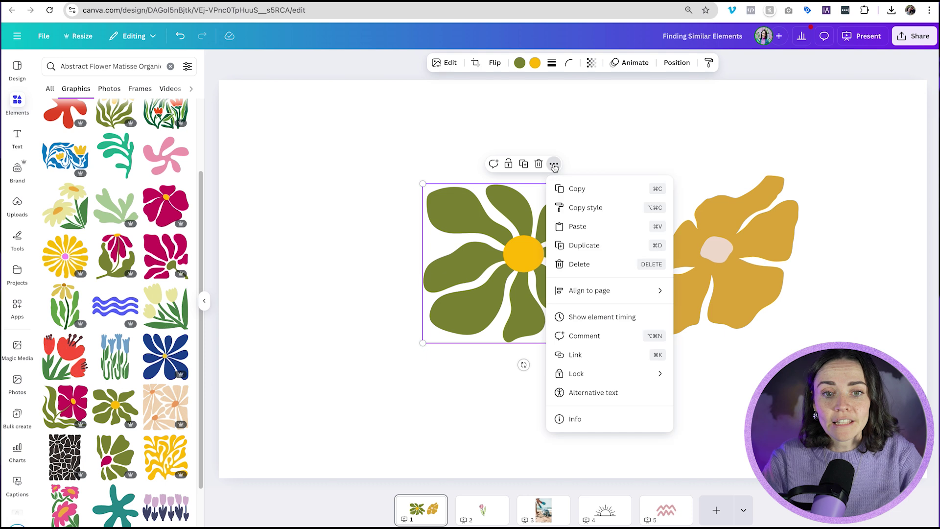
{"action": "left_click", "coordinate": [587, 417]}
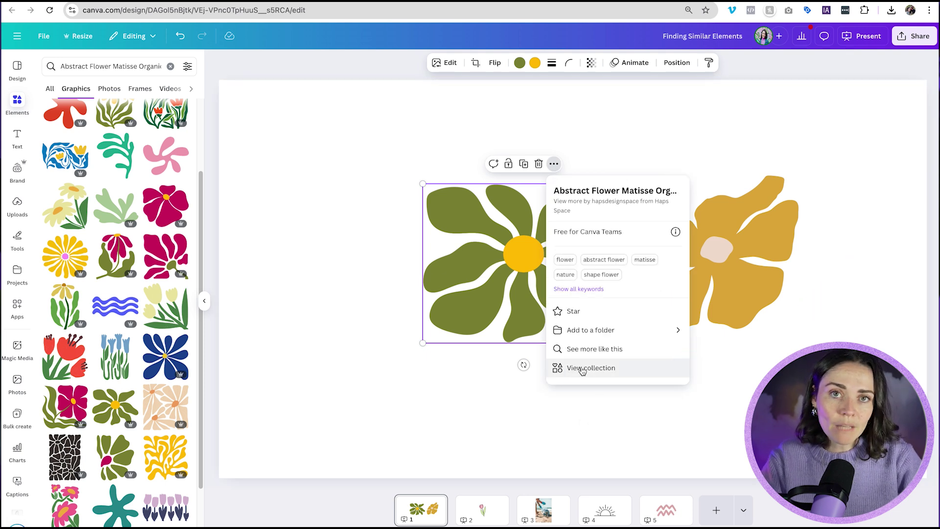
{"action": "left_click", "coordinate": [582, 371]}
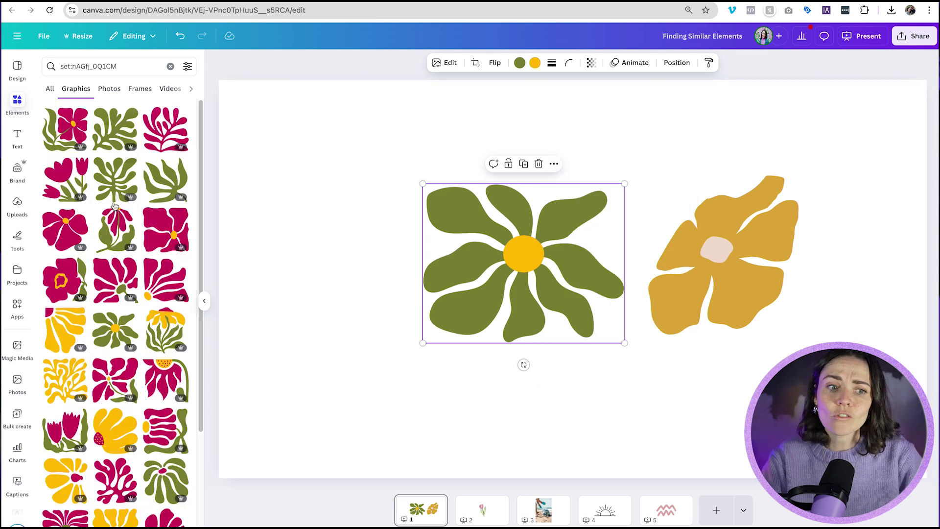
{"action": "scroll", "coordinate": [140, 347], "scroll_direction": "down", "scroll_amount": 1}
{"action": "scroll", "coordinate": [141, 347], "scroll_direction": "down", "scroll_amount": 4}
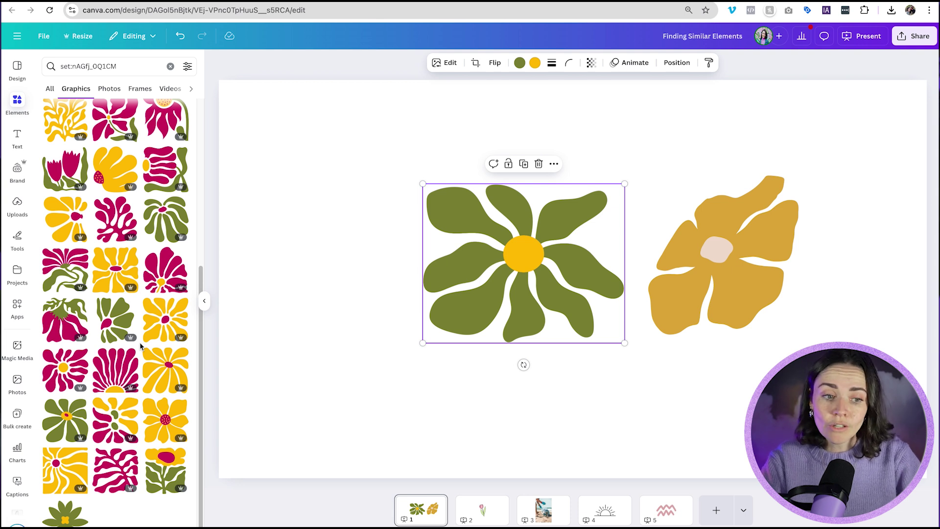
{"action": "scroll", "coordinate": [146, 356], "scroll_direction": "up", "scroll_amount": 5}
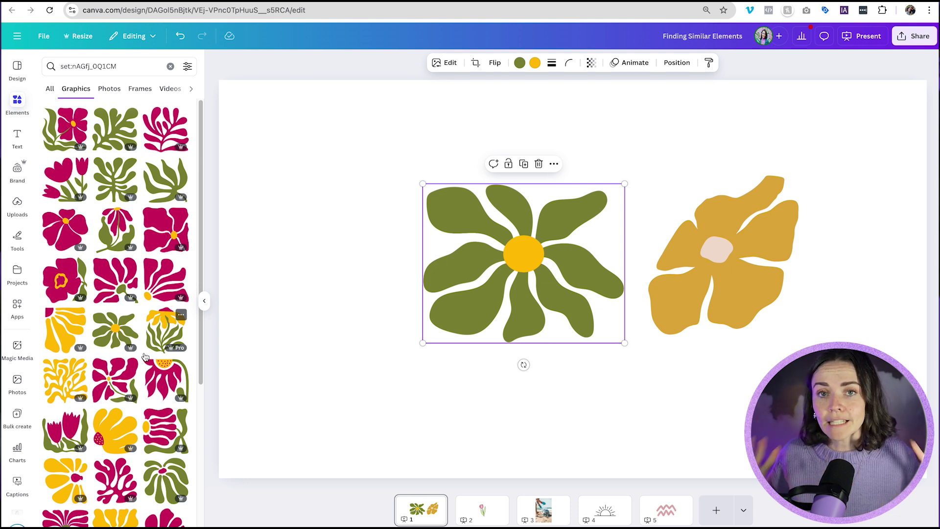
{"action": "left_click", "coordinate": [378, 419]}
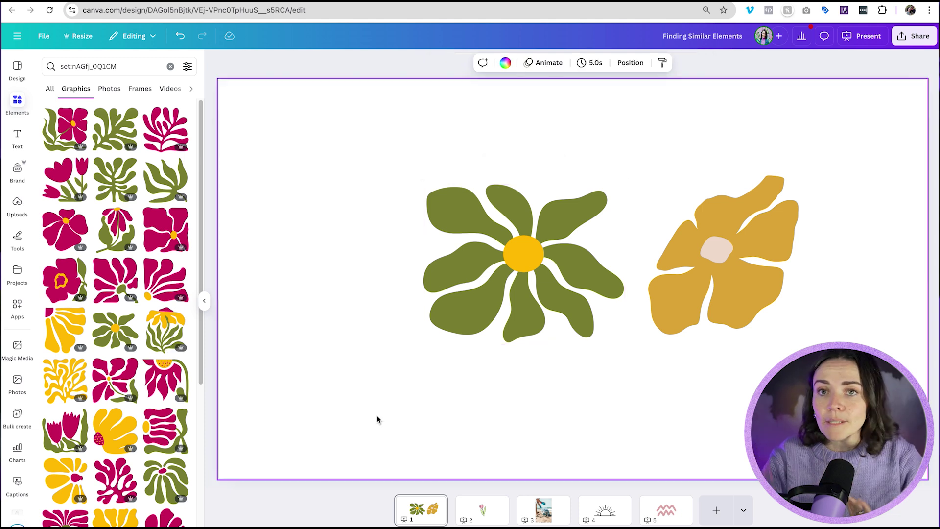
On page 2, show more graphics like the pink tulip and place the tulip row with sparkles to its left.
{"action": "left_click", "coordinate": [483, 509]}
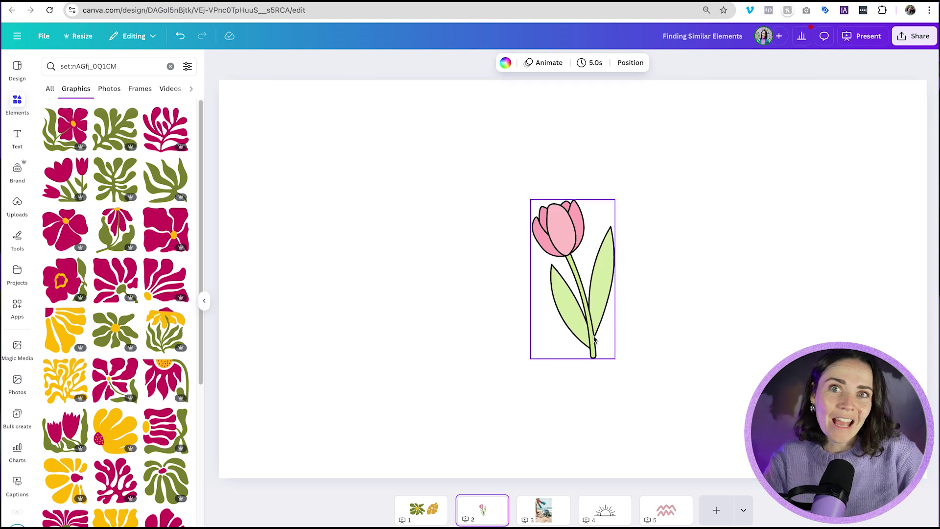
{"action": "left_click", "coordinate": [599, 313]}
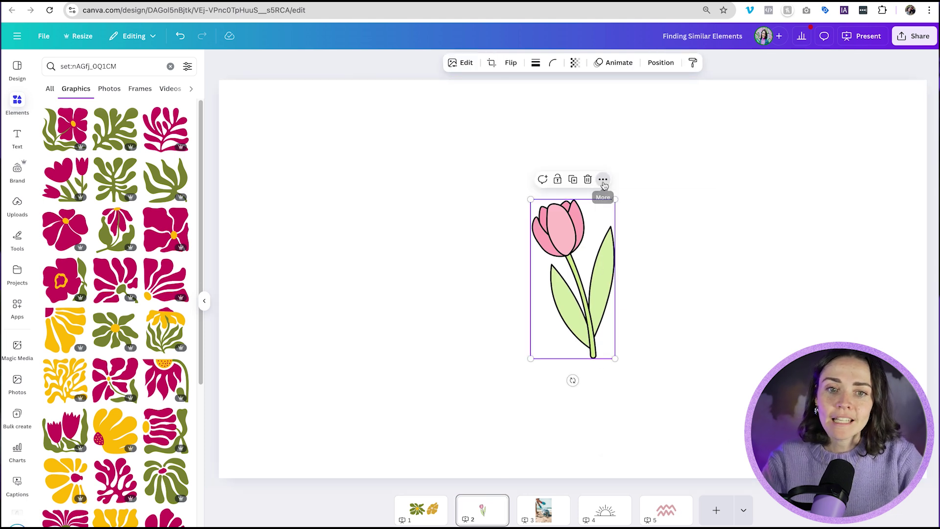
{"action": "left_click", "coordinate": [603, 180]}
{"action": "left_click", "coordinate": [626, 434]}
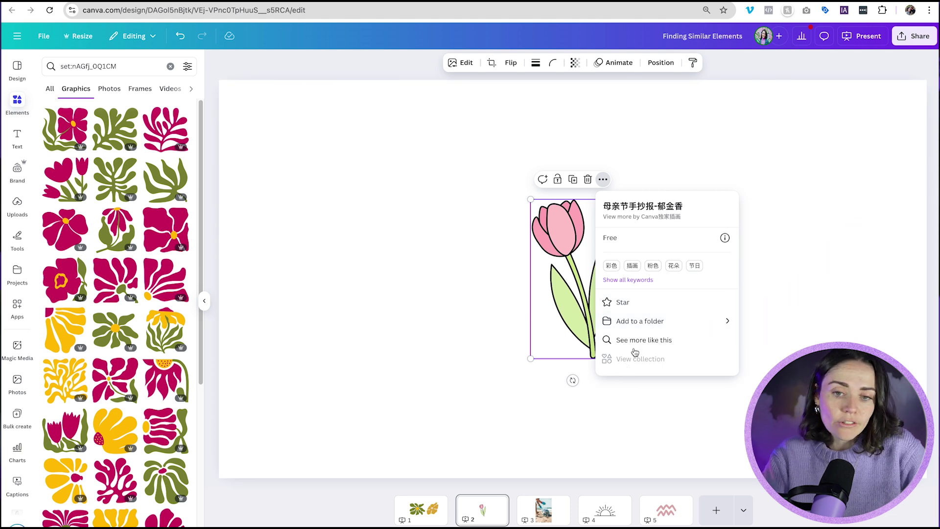
{"action": "left_click", "coordinate": [684, 338]}
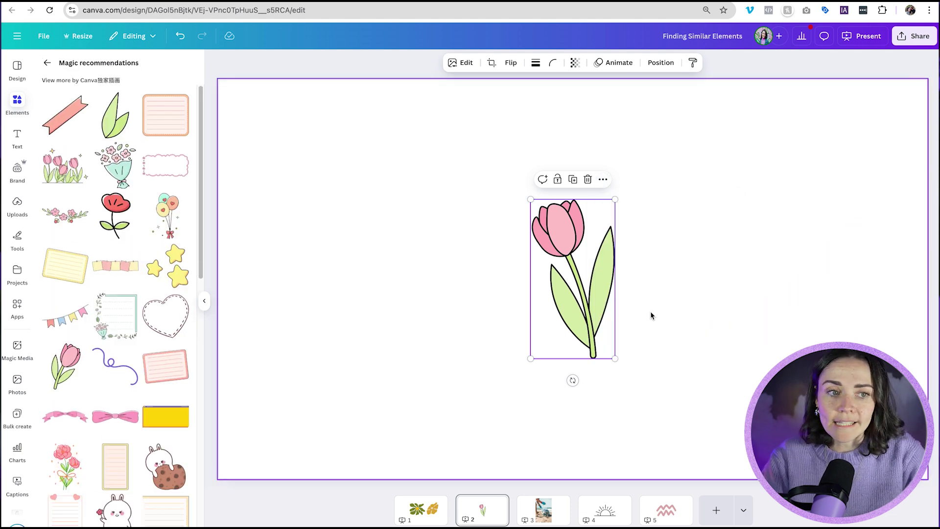
{"action": "left_click_drag", "start_coordinate": [66, 167], "coordinate": [369, 282]}
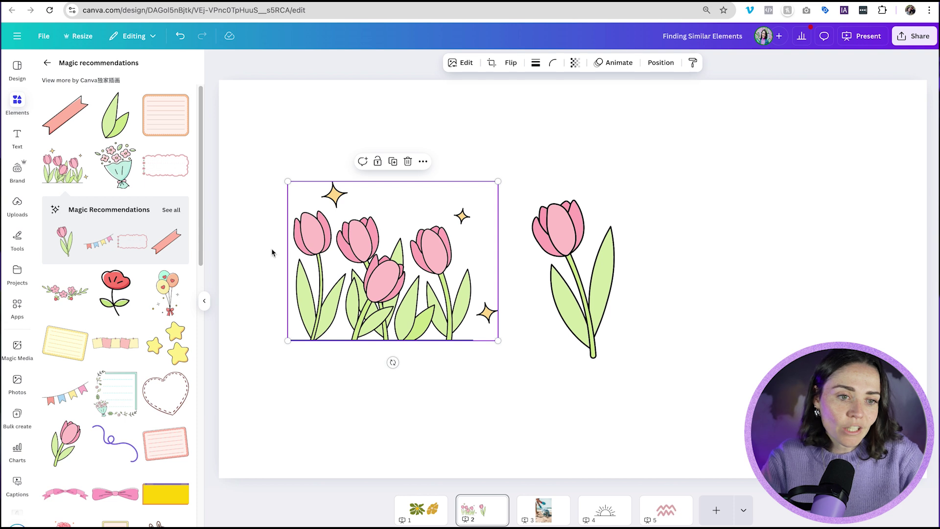
Add the single right-leaning pink tulip from the recommendations and place it to the right of the original tulip.
{"action": "scroll", "coordinate": [128, 294], "scroll_direction": "down", "scroll_amount": 2}
{"action": "scroll", "coordinate": [129, 294], "scroll_direction": "down", "scroll_amount": 1}
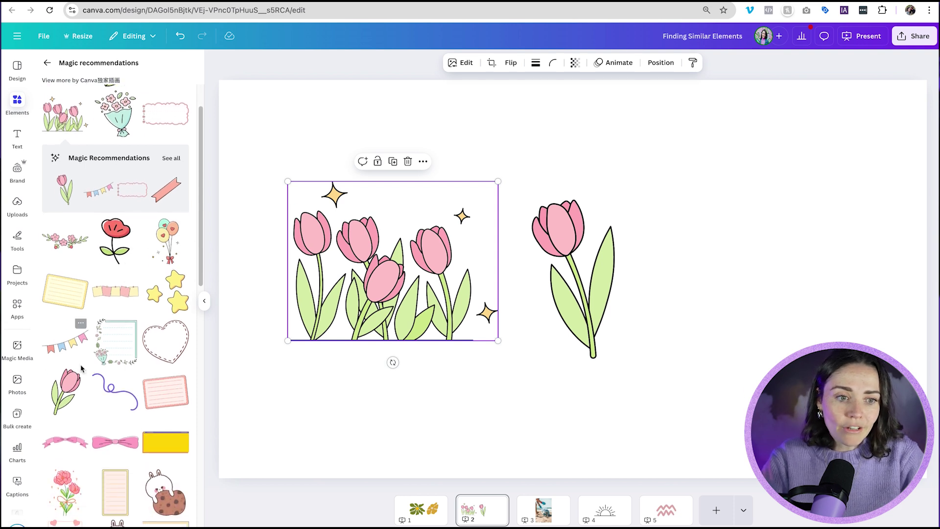
{"action": "left_click", "coordinate": [67, 378]}
{"action": "left_click_drag", "start_coordinate": [527, 282], "coordinate": [682, 245]}
{"action": "scroll", "coordinate": [72, 175], "scroll_direction": "down", "scroll_amount": 7}
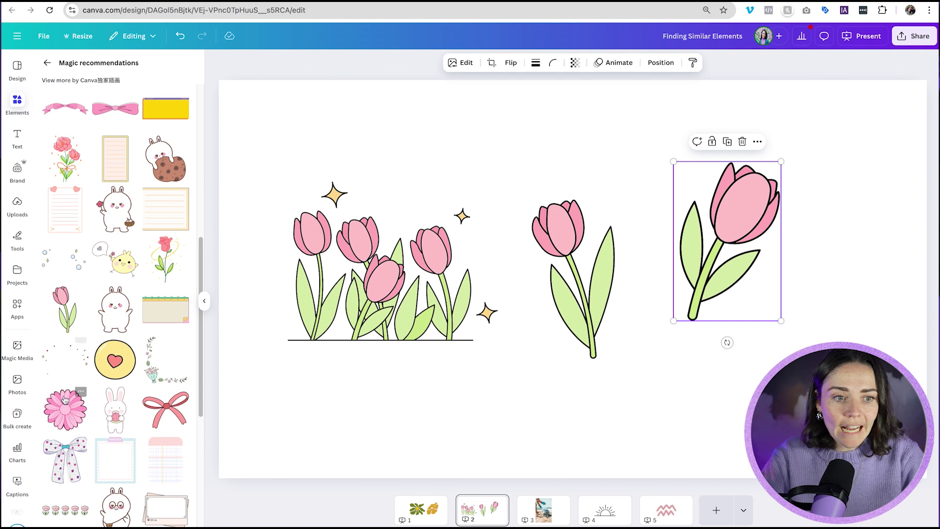
Try out and remove the winking bunny, and place a scaled-down pink ribbon bow from the recommendations below the tulip row.
{"action": "left_click", "coordinate": [113, 311]}
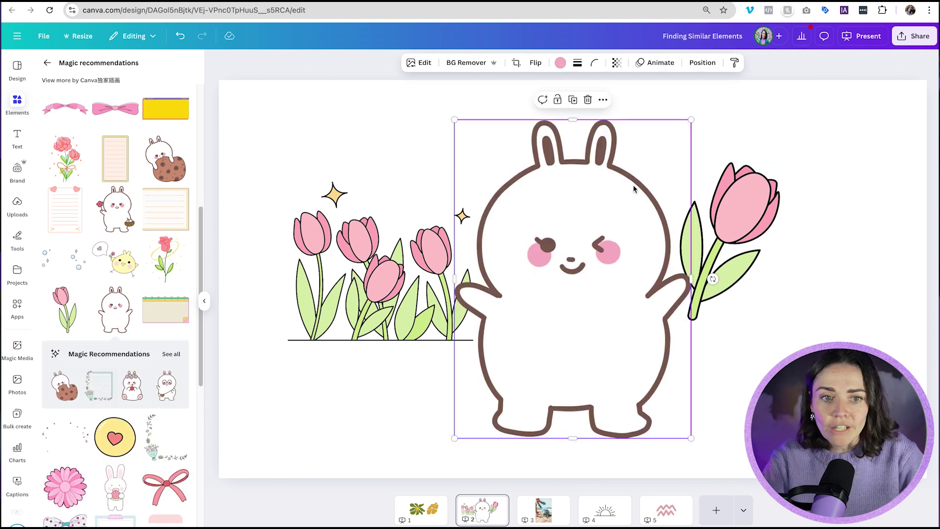
{"action": "key", "text": "Delete"}
{"action": "scroll", "coordinate": [164, 343], "scroll_direction": "down", "scroll_amount": 3}
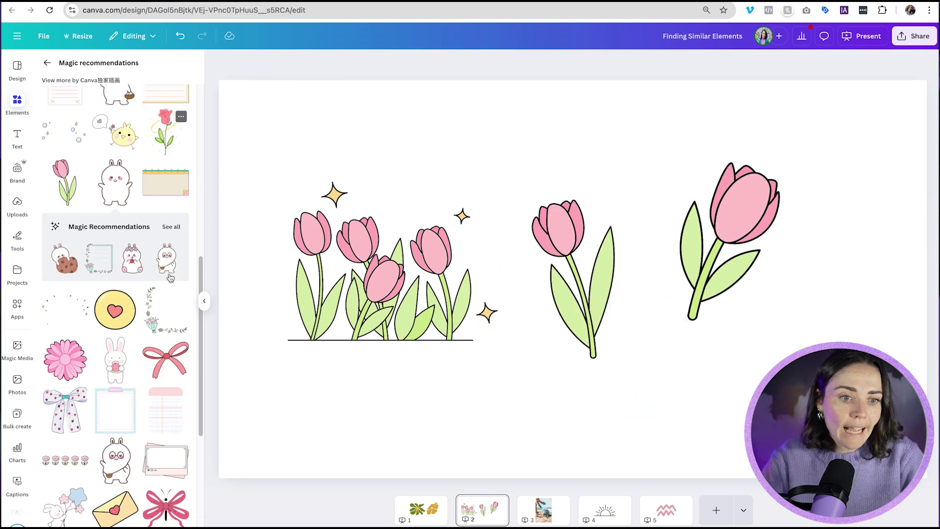
{"action": "left_click", "coordinate": [164, 360]}
{"action": "left_click_drag", "start_coordinate": [770, 119], "coordinate": [518, 326]}
{"action": "left_click_drag", "start_coordinate": [463, 371], "coordinate": [462, 390]}
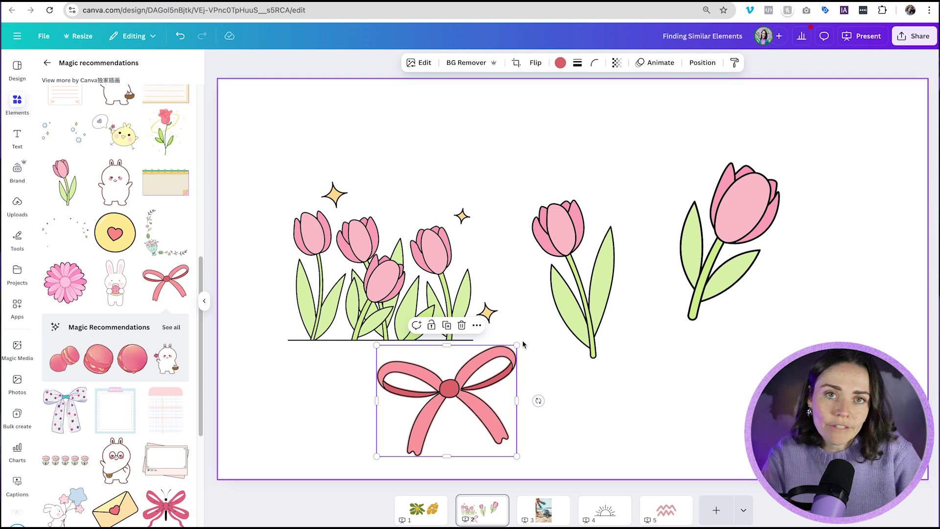
On page 3, show more photos like the beach trash-collecting photo and look through the recommendations.
{"action": "left_click", "coordinate": [544, 509]}
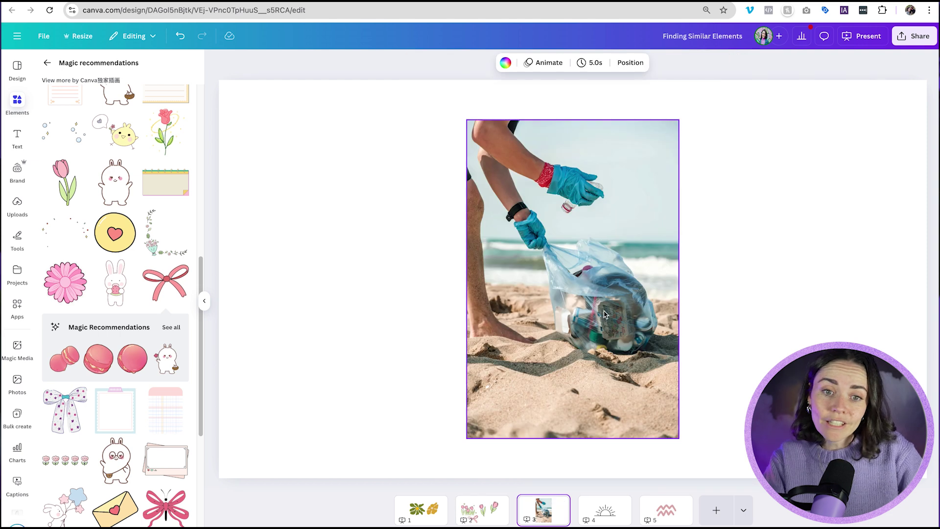
{"action": "left_click", "coordinate": [603, 147]}
{"action": "left_click", "coordinate": [603, 100]}
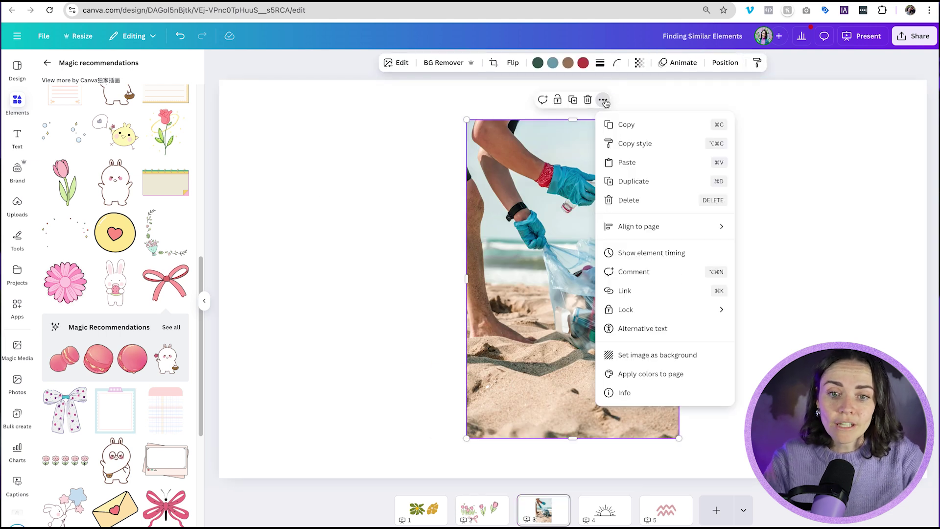
{"action": "left_click", "coordinate": [639, 392]}
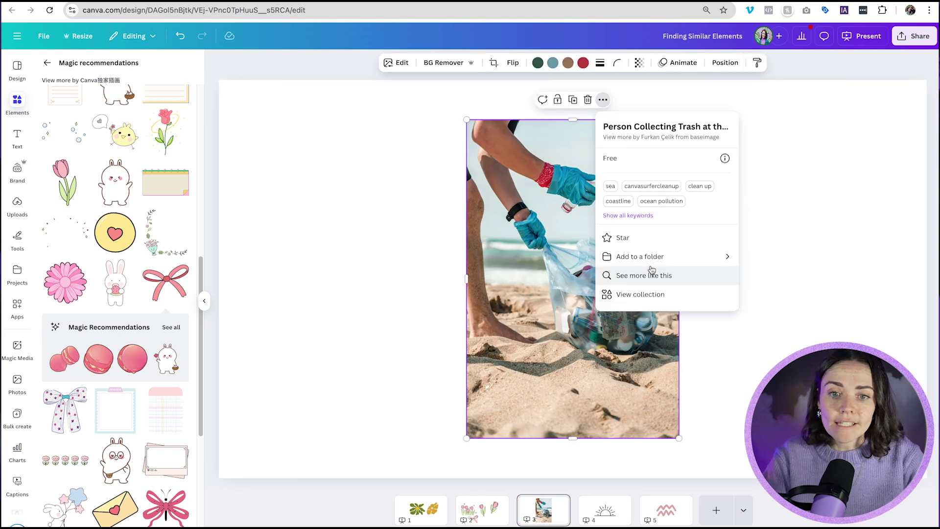
{"action": "left_click", "coordinate": [648, 275]}
{"action": "scroll", "coordinate": [116, 210], "scroll_direction": "down", "scroll_amount": 5}
{"action": "scroll", "coordinate": [127, 201], "scroll_direction": "down", "scroll_amount": 8}
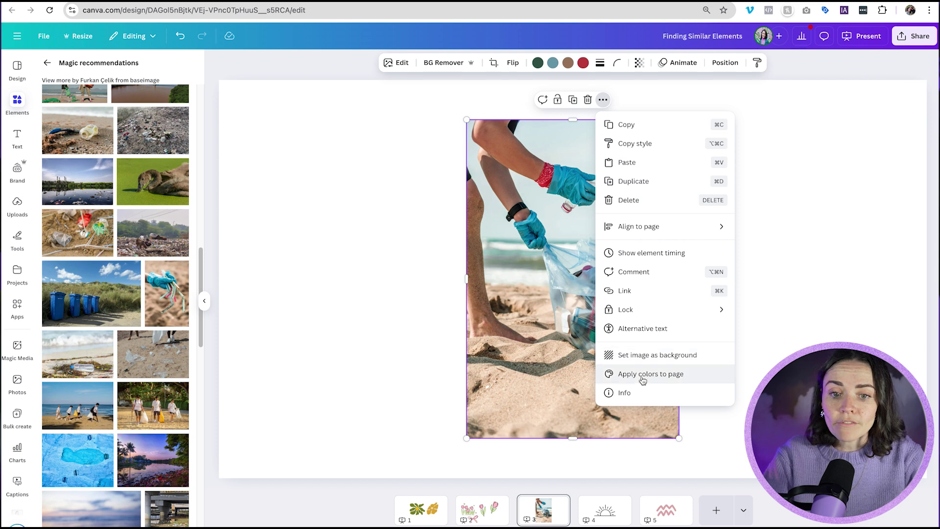
Open the collection that the beach trash-collecting photo belongs to and look through its matching photos.
{"action": "left_click", "coordinate": [627, 392]}
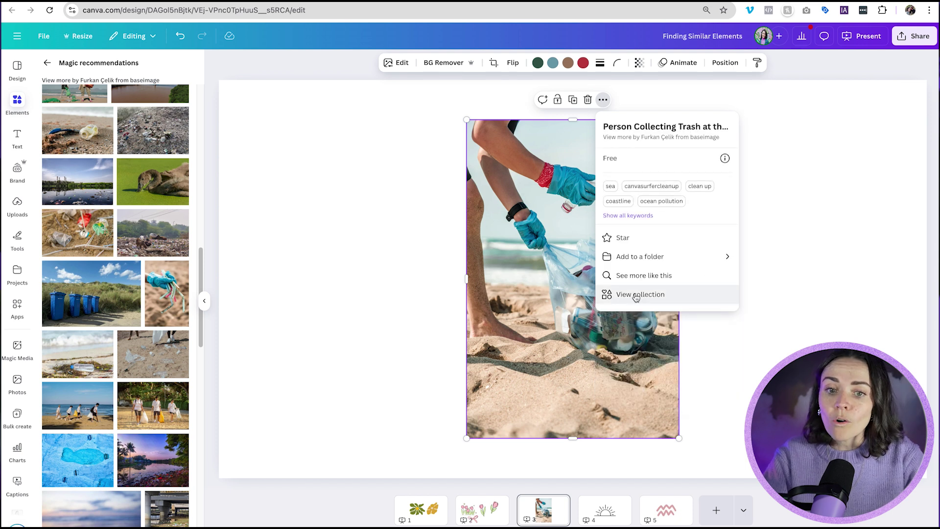
{"action": "left_click", "coordinate": [635, 295]}
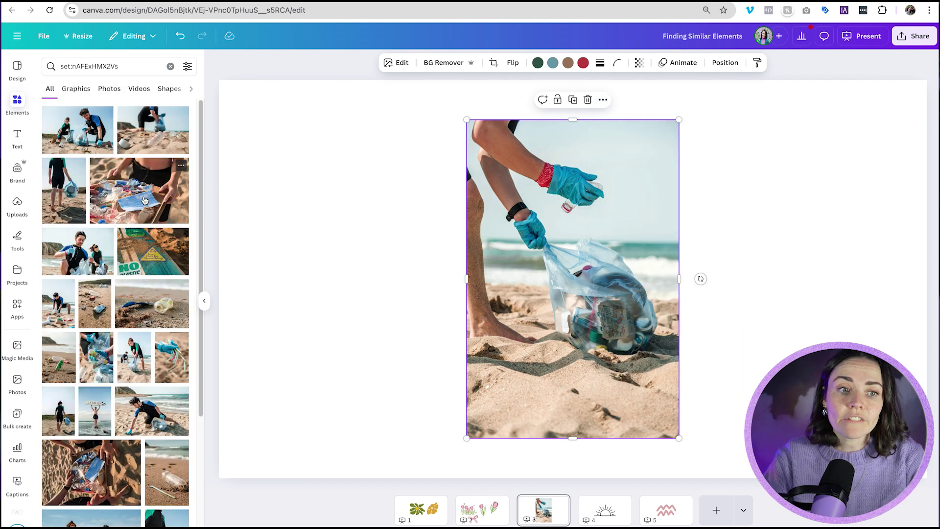
{"action": "scroll", "coordinate": [143, 196], "scroll_direction": "down", "scroll_amount": 6}
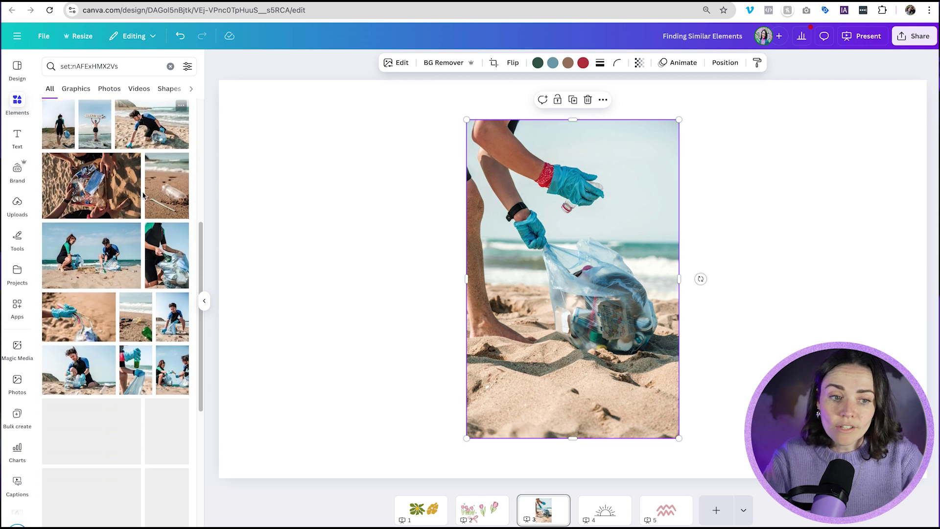
{"action": "scroll", "coordinate": [144, 197], "scroll_direction": "down", "scroll_amount": 7}
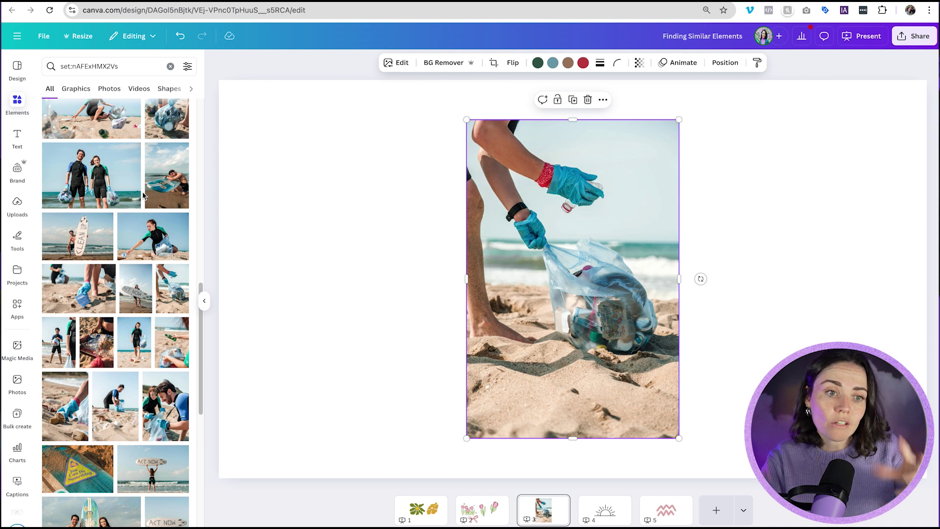
Add the photo of the woman in a green-sleeved wetsuit, shrink it beside the original photo and align the original's upper edge with it.
{"action": "left_click", "coordinate": [153, 236]}
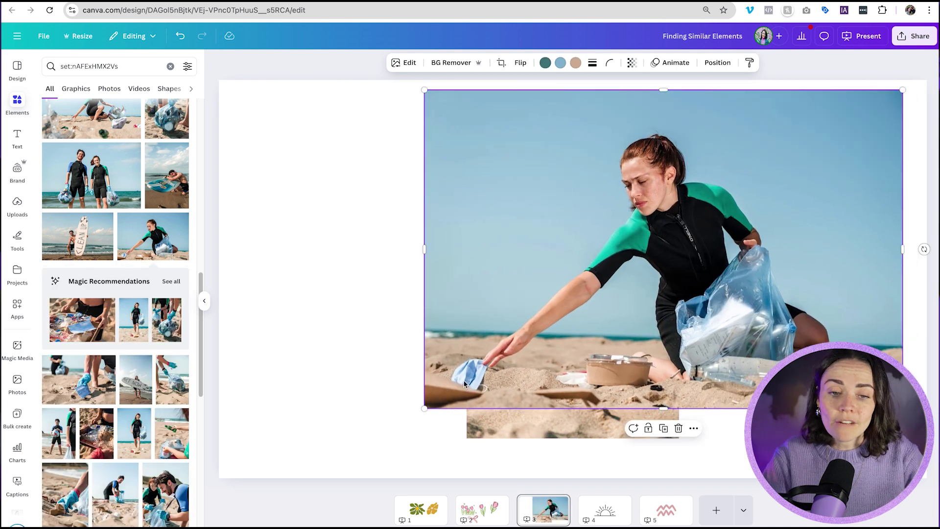
{"action": "left_click_drag", "start_coordinate": [426, 405], "coordinate": [688, 233]}
{"action": "left_click_drag", "start_coordinate": [609, 289], "coordinate": [613, 260]}
{"action": "left_click", "coordinate": [354, 299]}
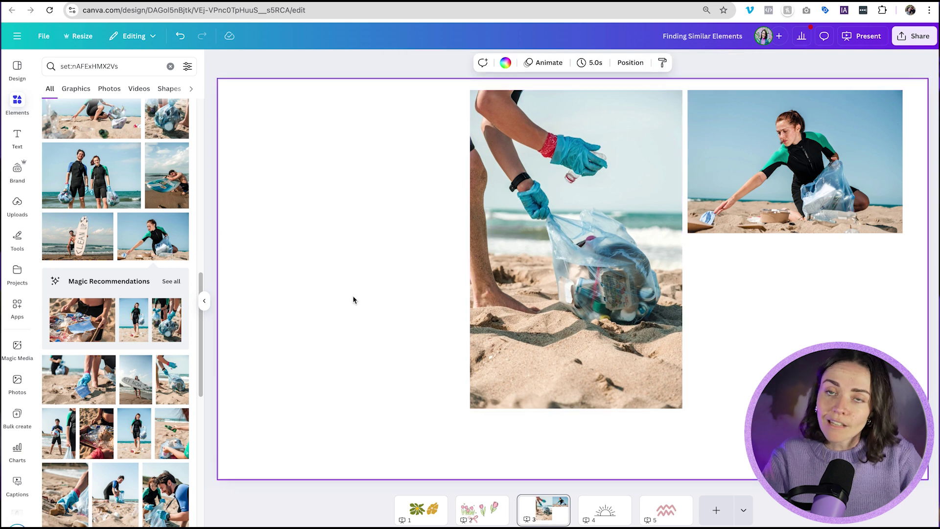
On page 4, show more graphics like the black line-art sunrise and look through the matching icons.
{"action": "scroll", "coordinate": [377, 309], "scroll_direction": "down", "scroll_amount": 3}
{"action": "left_click", "coordinate": [580, 271]}
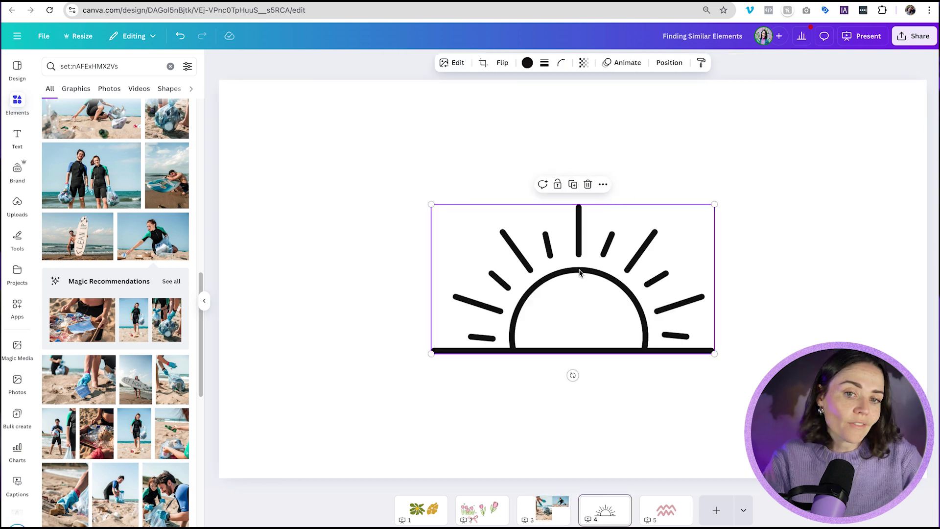
{"action": "left_click", "coordinate": [603, 185]}
{"action": "left_click", "coordinate": [618, 440]}
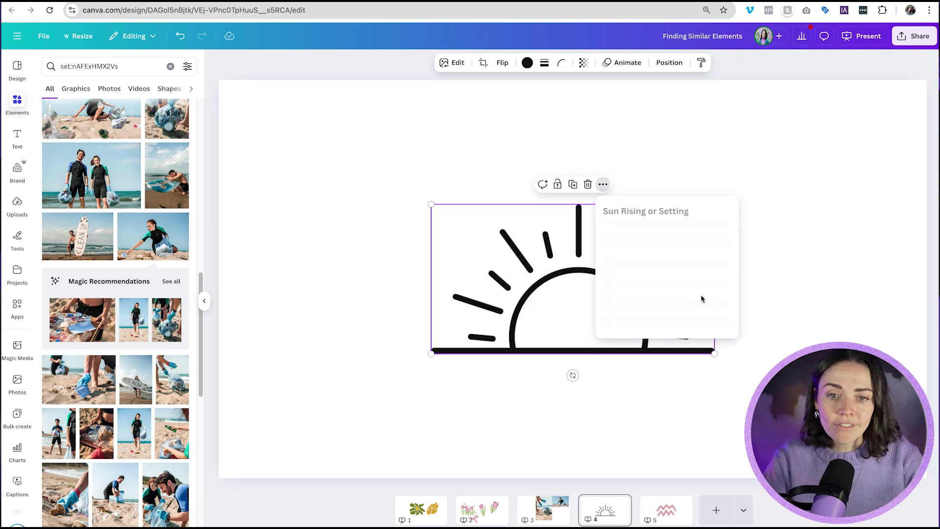
{"action": "left_click", "coordinate": [637, 380]}
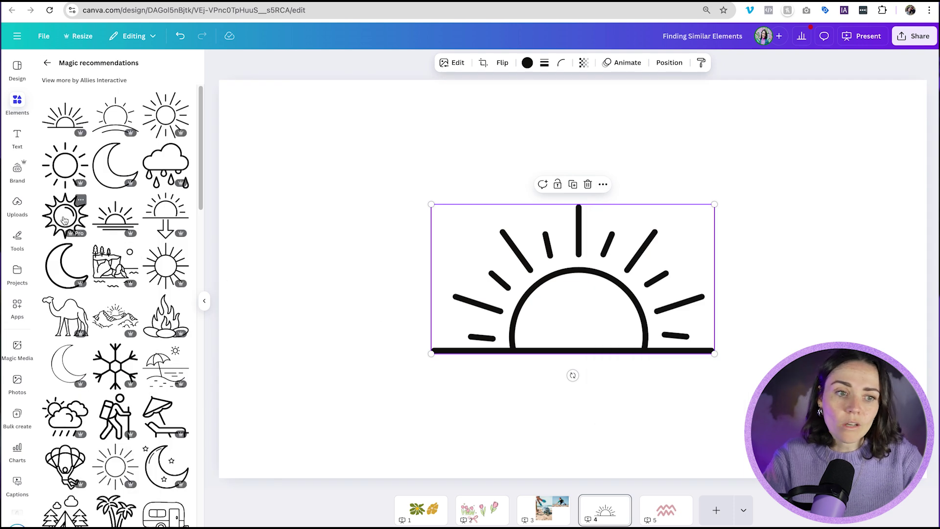
{"action": "scroll", "coordinate": [144, 355], "scroll_direction": "down", "scroll_amount": 5}
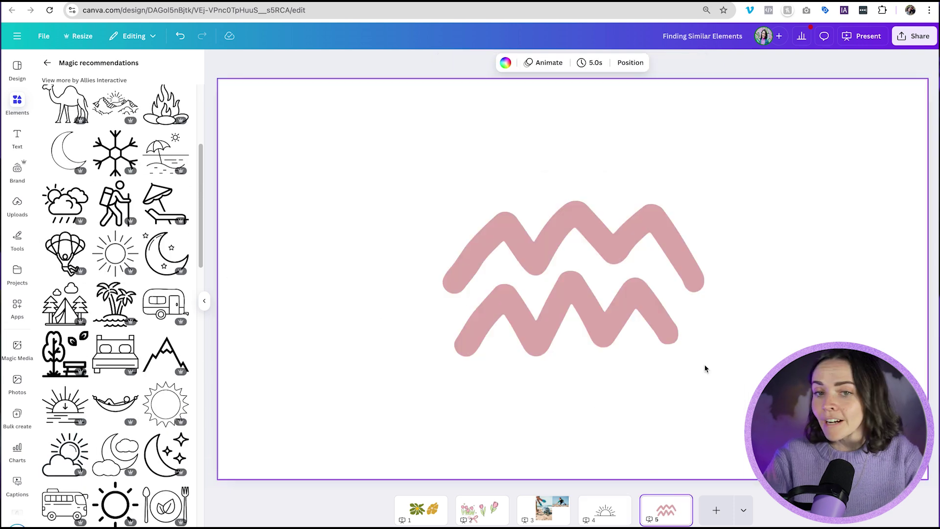
On page 5, show more graphics like the pink zigzag shape and place the orange leaf to its upper right.
{"action": "left_click", "coordinate": [662, 280]}
{"action": "left_click", "coordinate": [602, 181]}
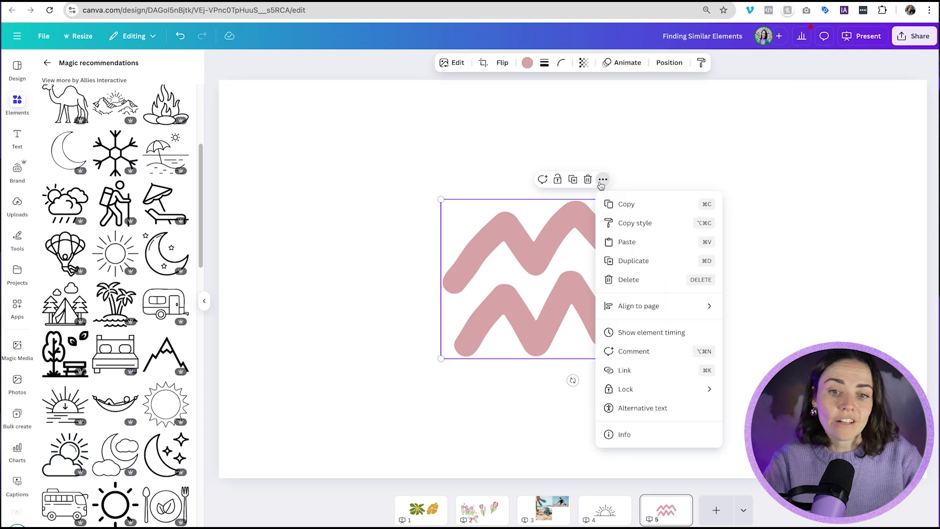
{"action": "left_click", "coordinate": [626, 434]}
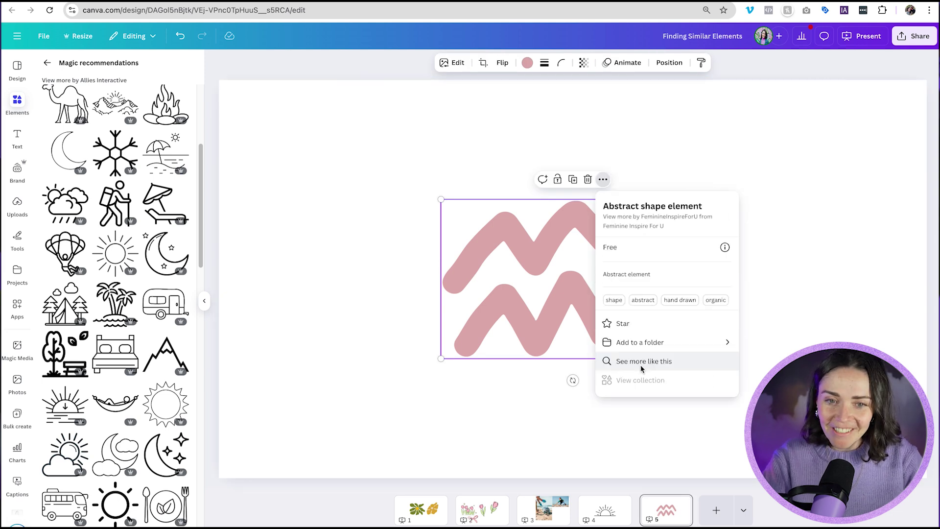
{"action": "left_click", "coordinate": [641, 361]}
{"action": "left_click", "coordinate": [110, 209]}
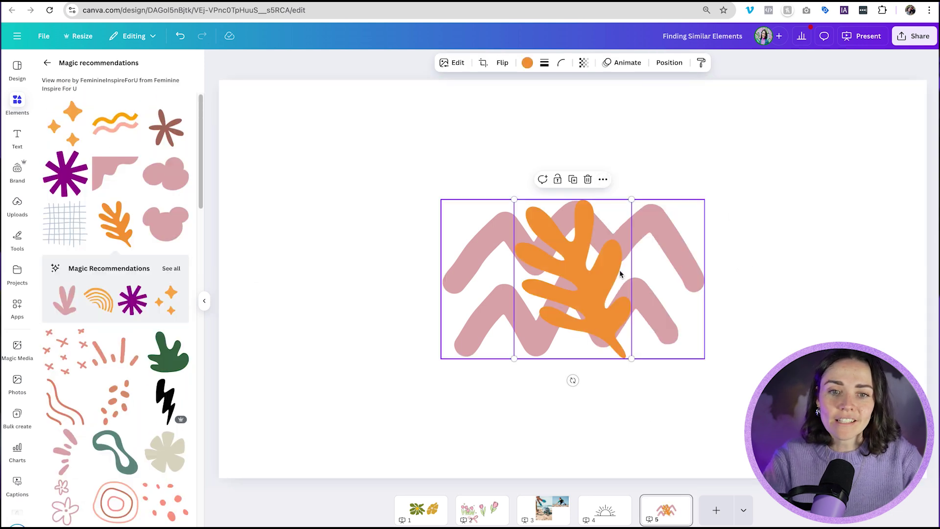
{"action": "left_click_drag", "start_coordinate": [588, 279], "coordinate": [787, 205]}
Add the three orange sparkles from the recommendations to the upper left of the pink zigzag and return to page 1.
{"action": "left_click", "coordinate": [92, 137]}
{"action": "left_click_drag", "start_coordinate": [608, 257], "coordinate": [416, 185]}
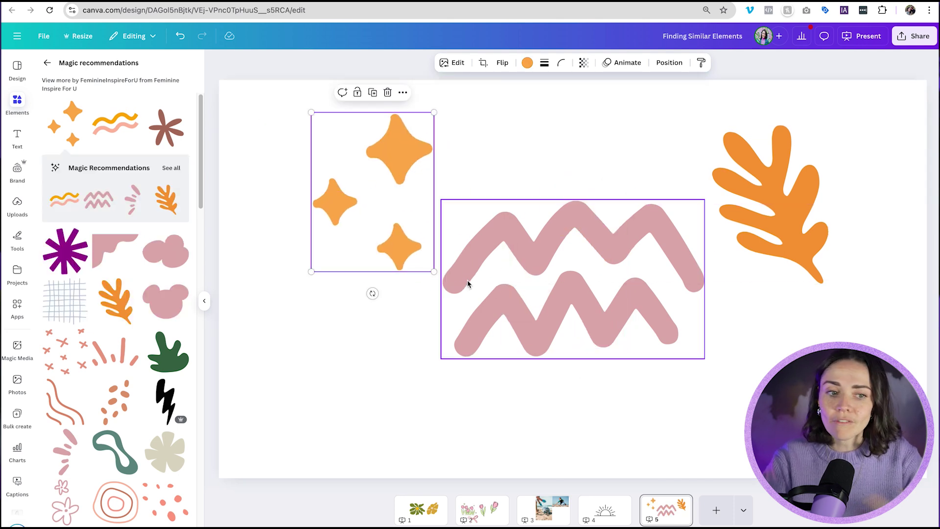
{"action": "left_click", "coordinate": [435, 511]}
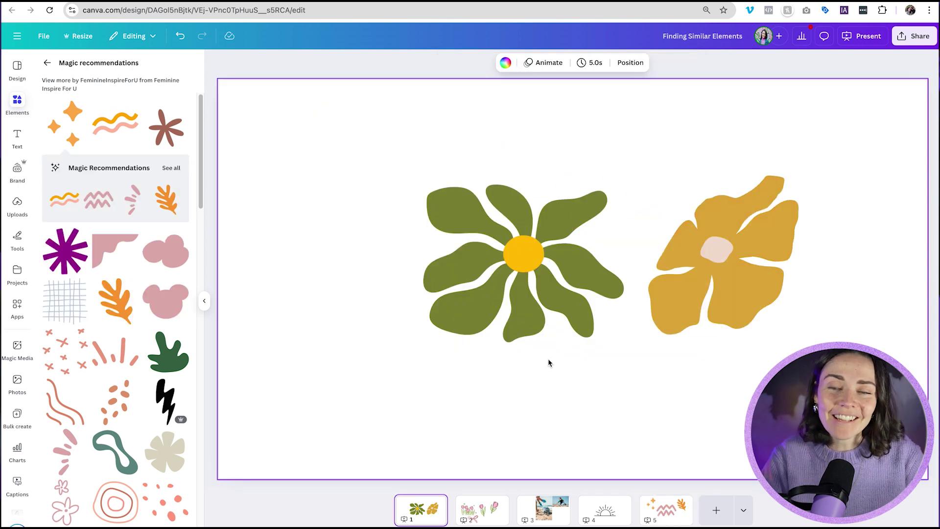